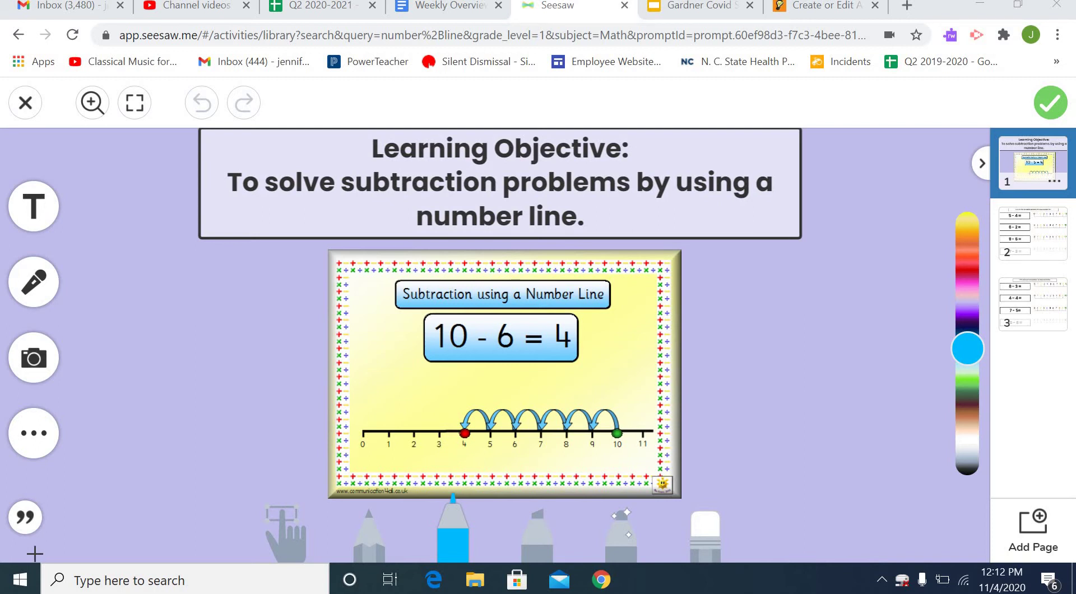
# Show the page 2 subtraction problems and set the marker to its thinnest size in crimson
pyautogui.click(1047, 246)
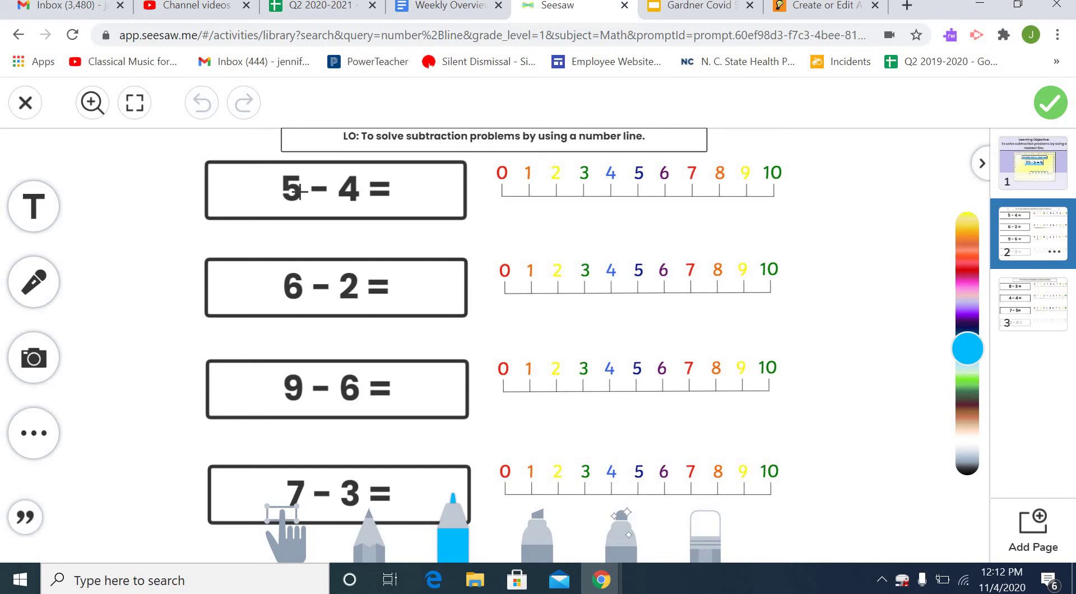
pyautogui.click(450, 506)
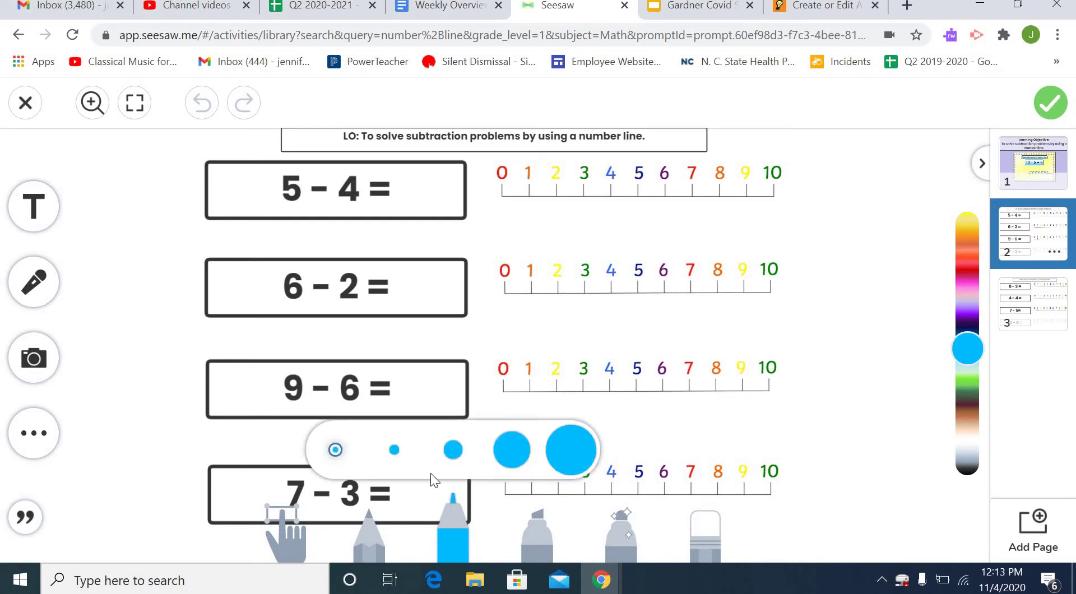
pyautogui.click(336, 446)
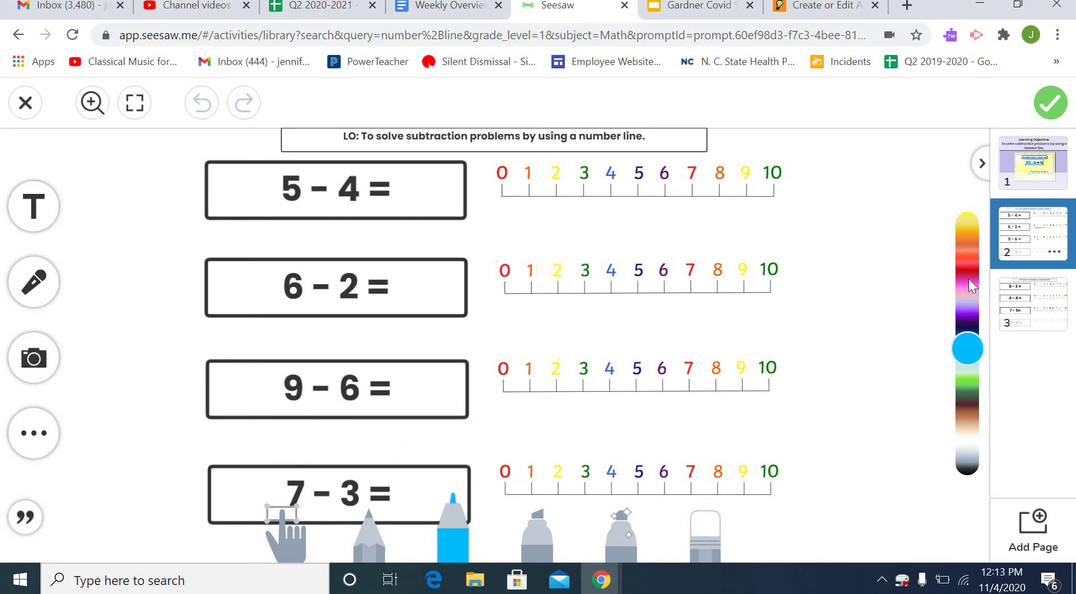
pyautogui.click(967, 277)
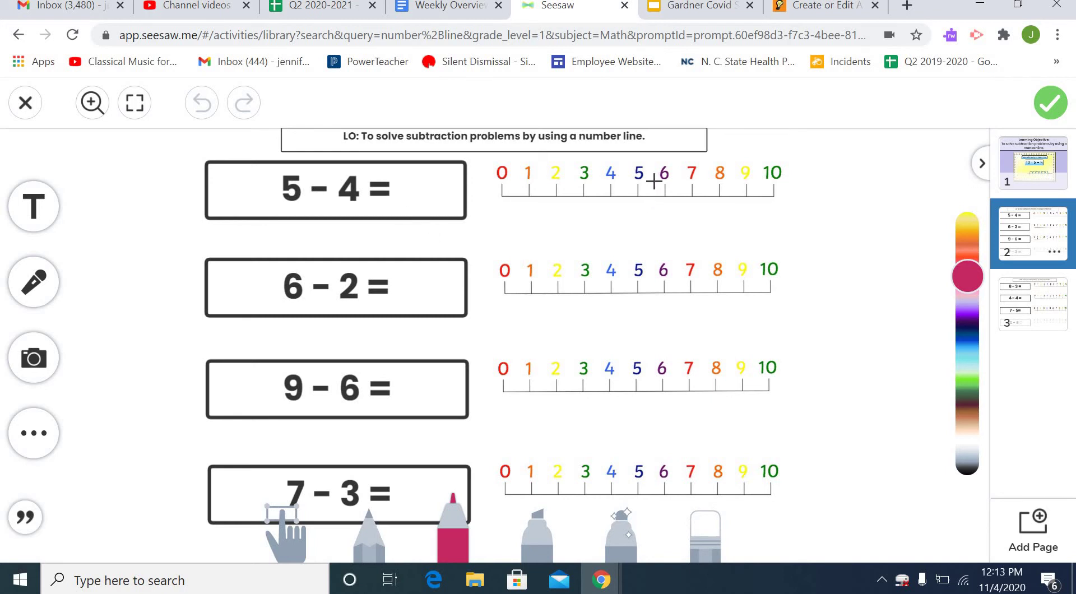
# Circle 5, draw four hops back to 1, and write the answer 1 for 5 − 4
pyautogui.moveTo(650, 173)
pyautogui.mouseDown()
pyautogui.moveTo(629, 185)
pyautogui.moveTo(650, 175)
pyautogui.mouseUp()
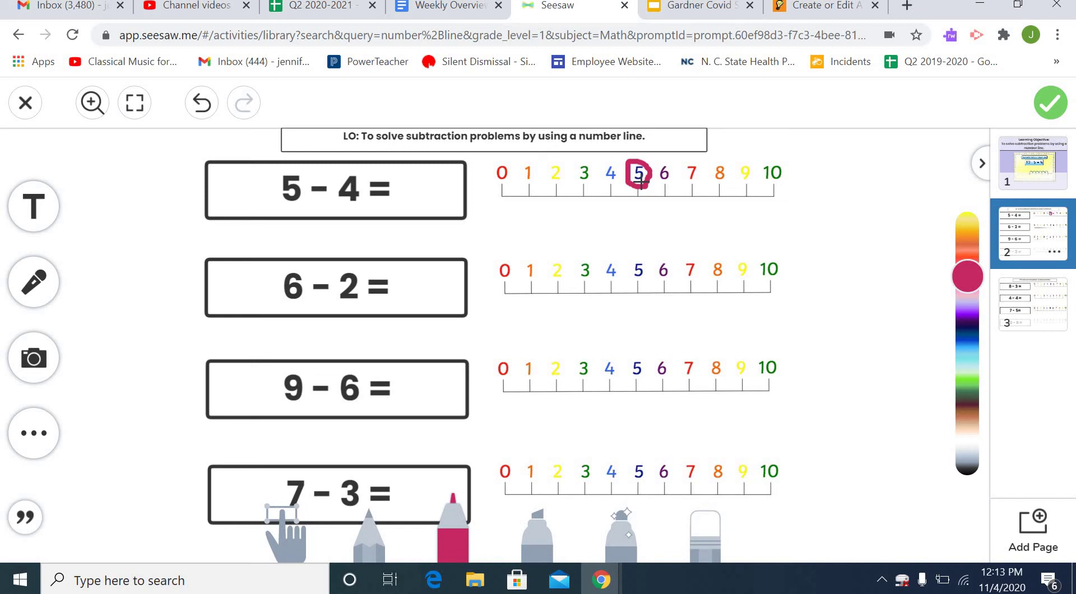
pyautogui.moveTo(640, 182)
pyautogui.mouseDown()
pyautogui.moveTo(611, 200)
pyautogui.moveTo(529, 197)
pyautogui.moveTo(538, 167)
pyautogui.mouseUp()
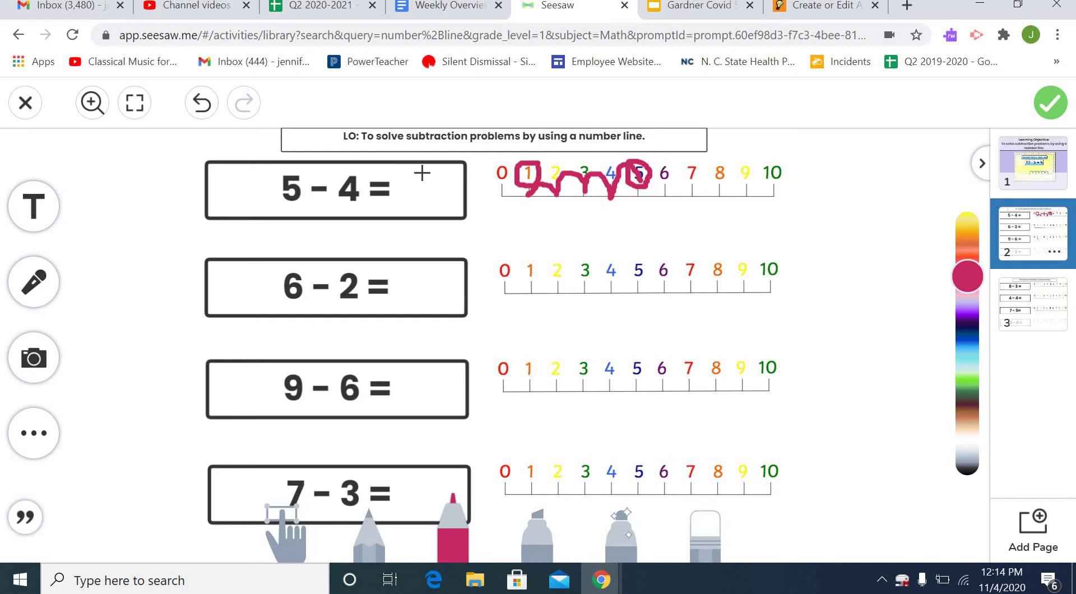
pyautogui.moveTo(422, 171); pyautogui.dragTo(423, 201)
# Circle 6, draw two hops back to 4, and write the answer 4 for 6 − 2
pyautogui.moveTo(677, 270)
pyautogui.mouseDown()
pyautogui.moveTo(664, 286)
pyautogui.moveTo(671, 271)
pyautogui.mouseUp()
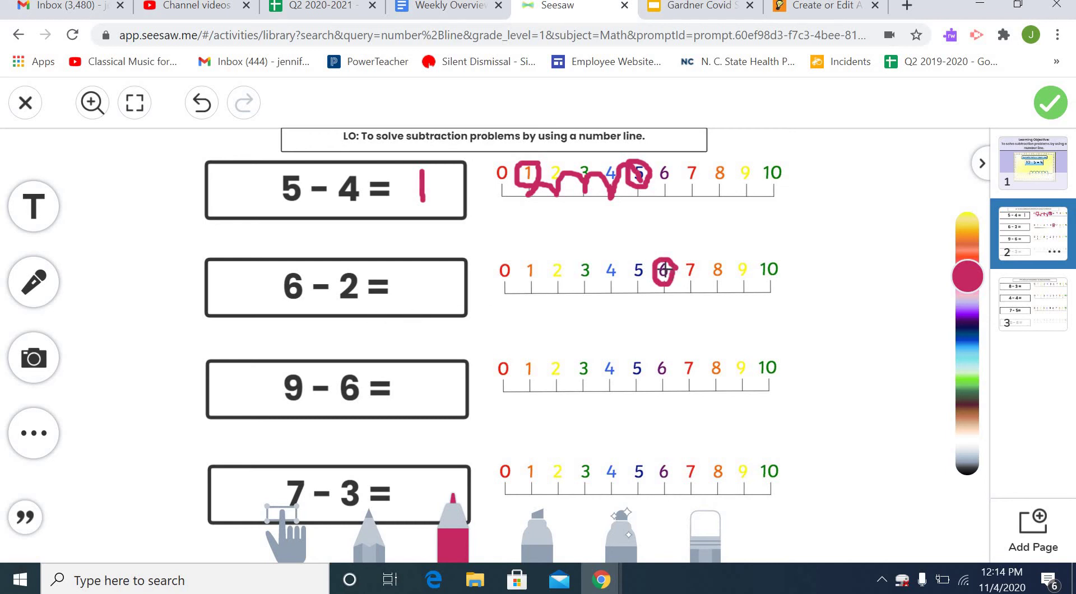
pyautogui.moveTo(668, 260)
pyautogui.mouseDown()
pyautogui.moveTo(607, 262)
pyautogui.moveTo(617, 279)
pyautogui.mouseUp()
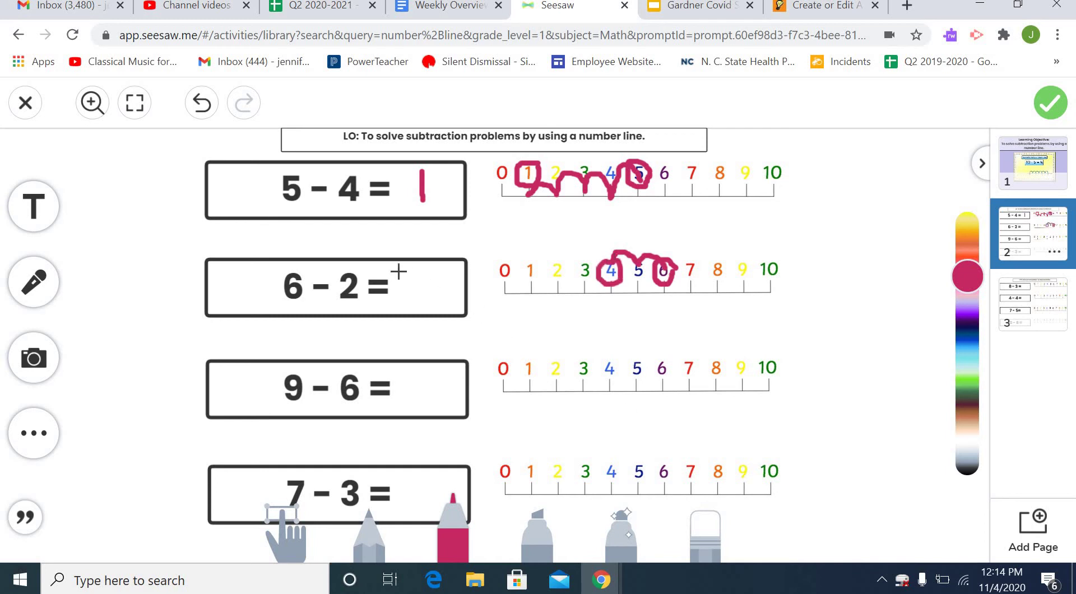
pyautogui.moveTo(410, 273); pyautogui.dragTo(440, 290)
pyautogui.moveTo(429, 272); pyautogui.dragTo(428, 302)
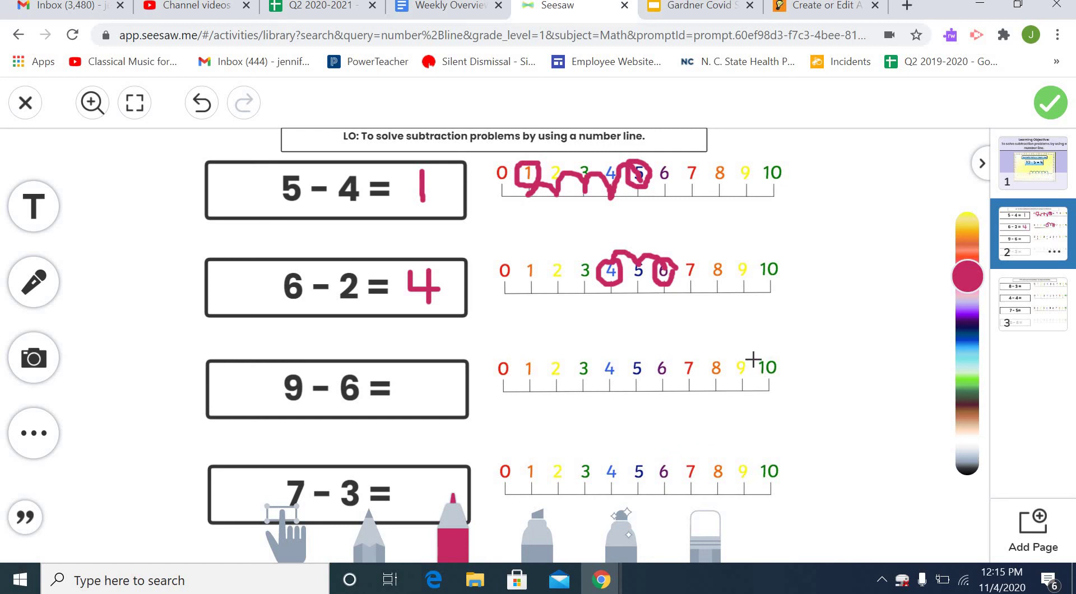
# Circle 9, draw six hops back to a circled 3, and begin writing 3 for 9 − 6
pyautogui.moveTo(754, 357)
pyautogui.mouseDown()
pyautogui.moveTo(747, 370)
pyautogui.moveTo(751, 360)
pyautogui.mouseUp()
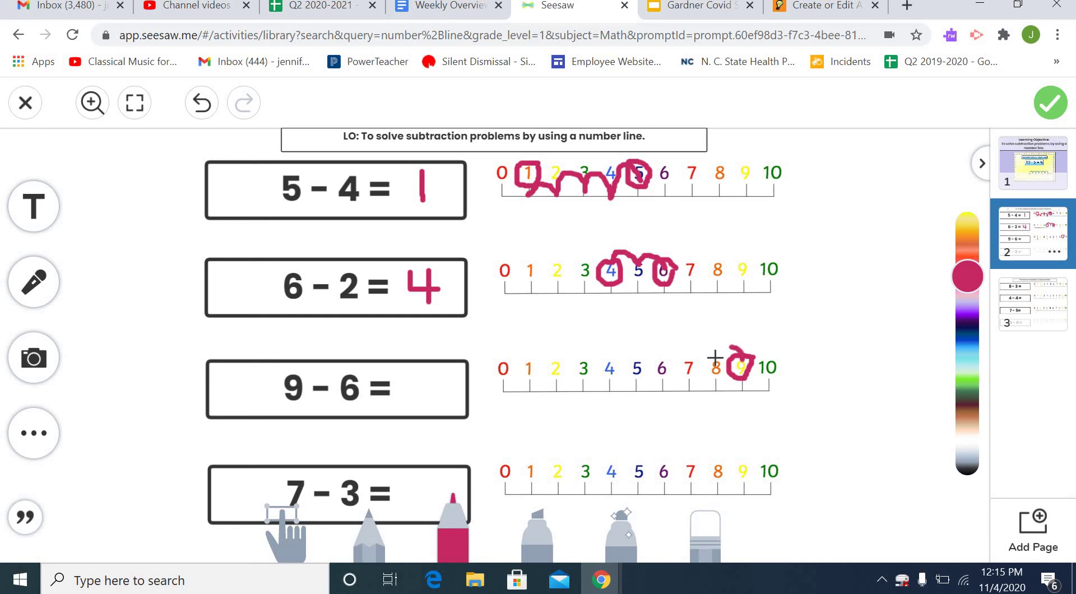
pyautogui.moveTo(739, 364)
pyautogui.mouseDown()
pyautogui.moveTo(709, 352)
pyautogui.moveTo(583, 363)
pyautogui.mouseUp()
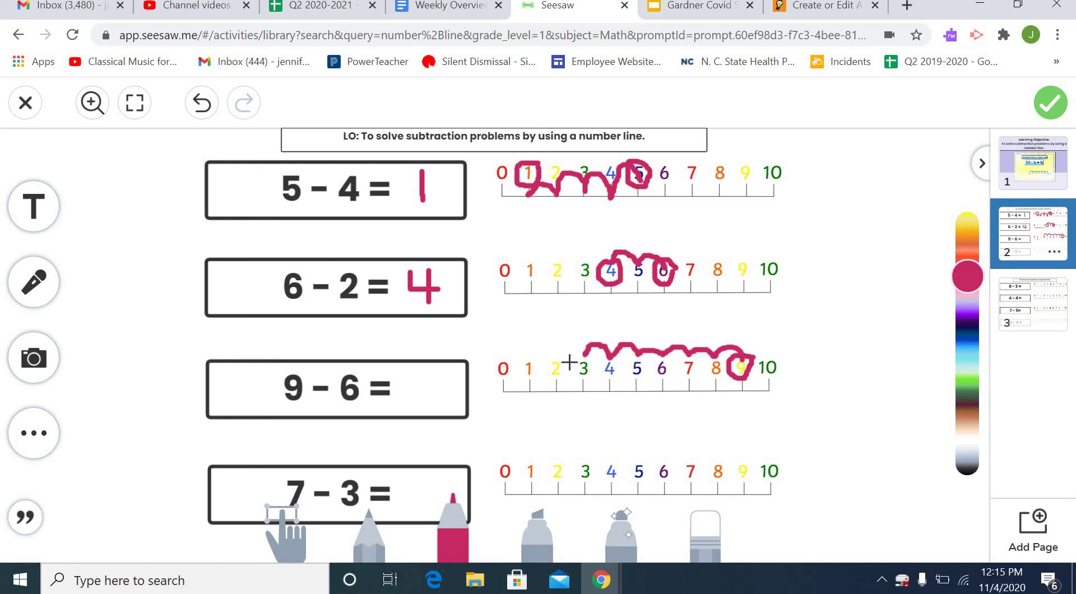
pyautogui.moveTo(583, 362)
pyautogui.mouseDown()
pyautogui.moveTo(569, 359)
pyautogui.moveTo(585, 357)
pyautogui.mouseUp()
pyautogui.moveTo(418, 367)
pyautogui.mouseDown()
pyautogui.moveTo(429, 383)
pyautogui.moveTo(417, 404)
pyautogui.mouseUp()
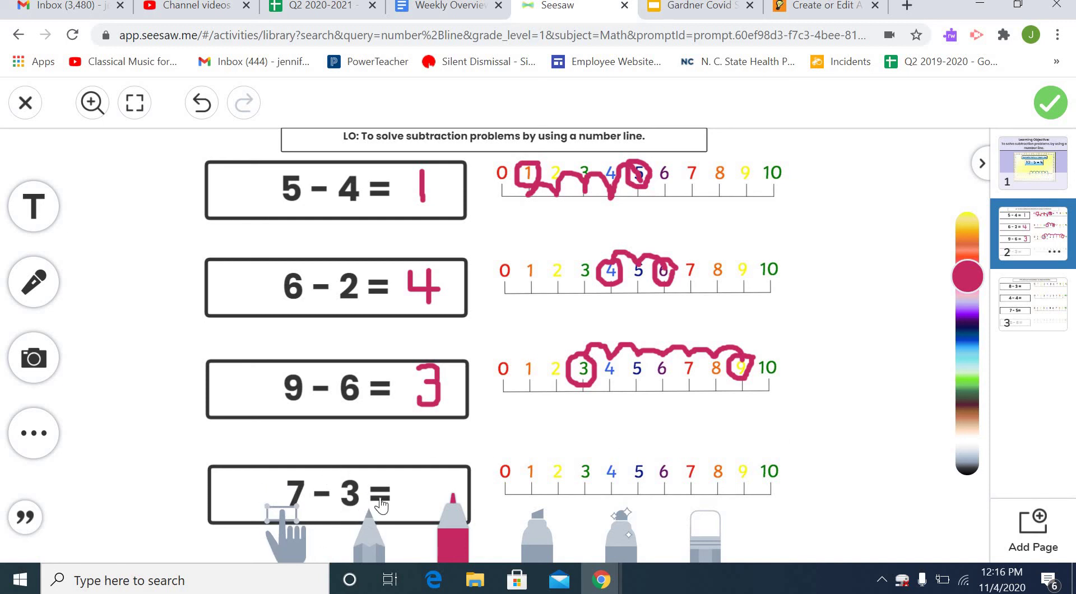
# Go to page 3 with the problems 8 − 3, 4 − 4, 7 − 5 and 10 − 6
pyautogui.click(1046, 323)
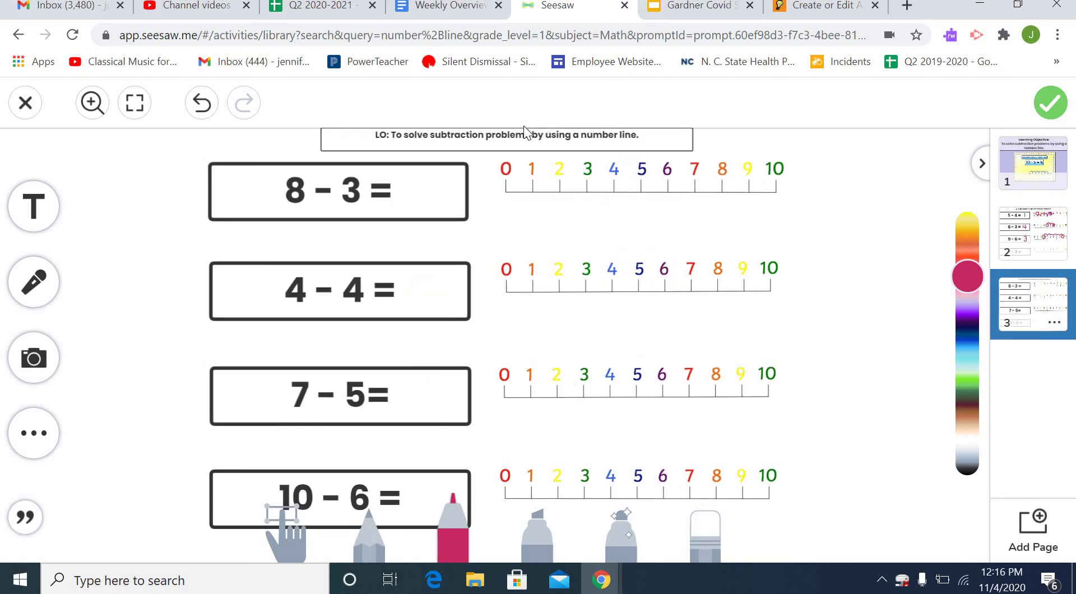